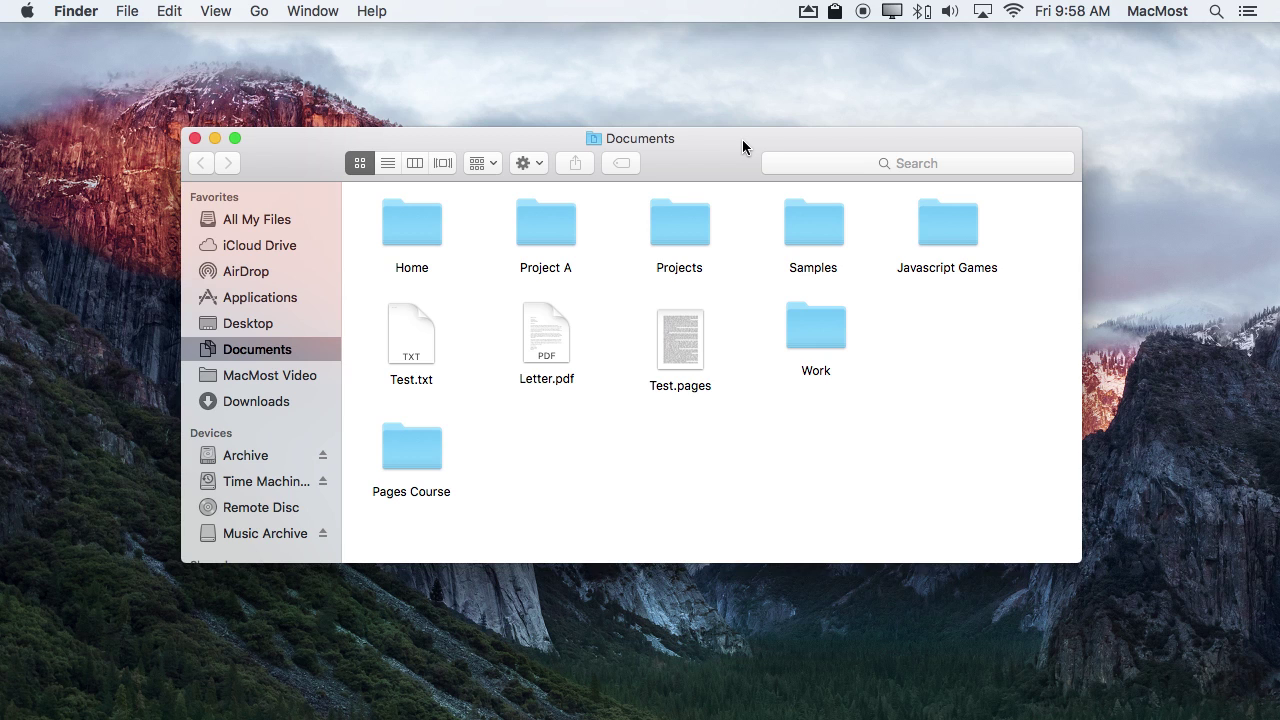
Step: Show and dismiss shortcut menus for Test.txt and the black circle in Acorn, then hide Acorn
{"action": "right_click", "coordinate": [410, 340]}
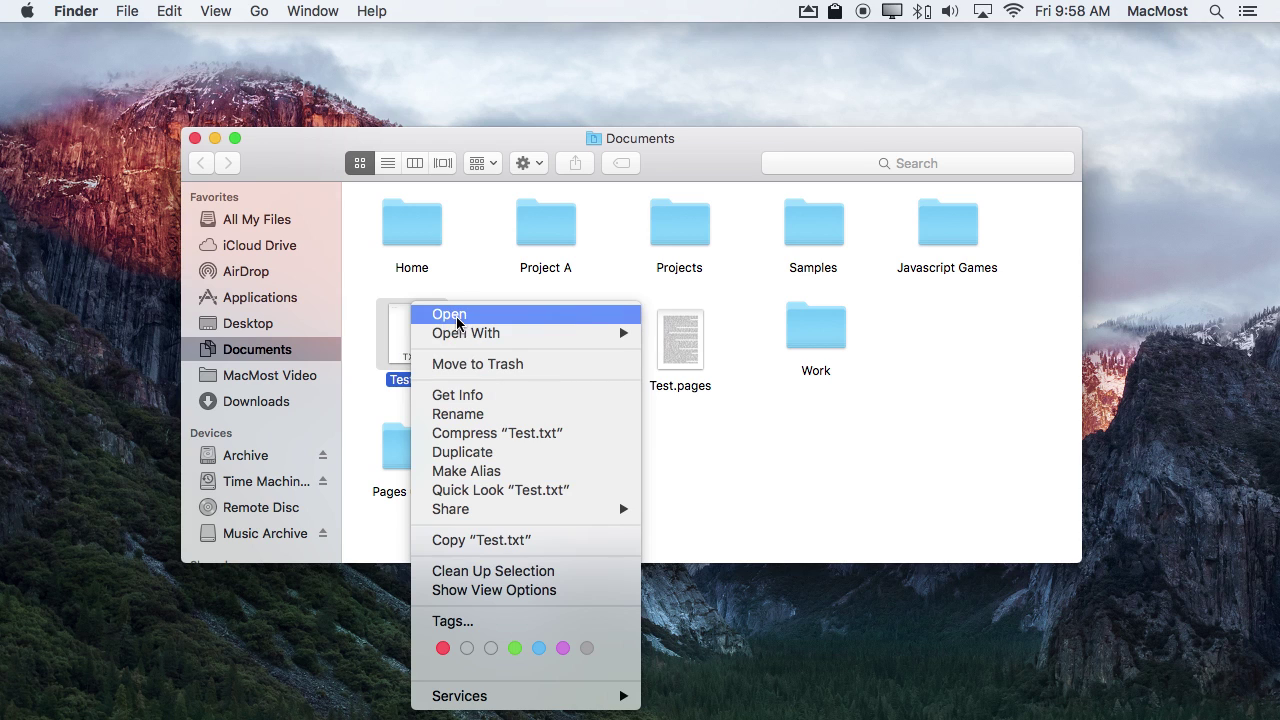
{"action": "left_click", "coordinate": [700, 440]}
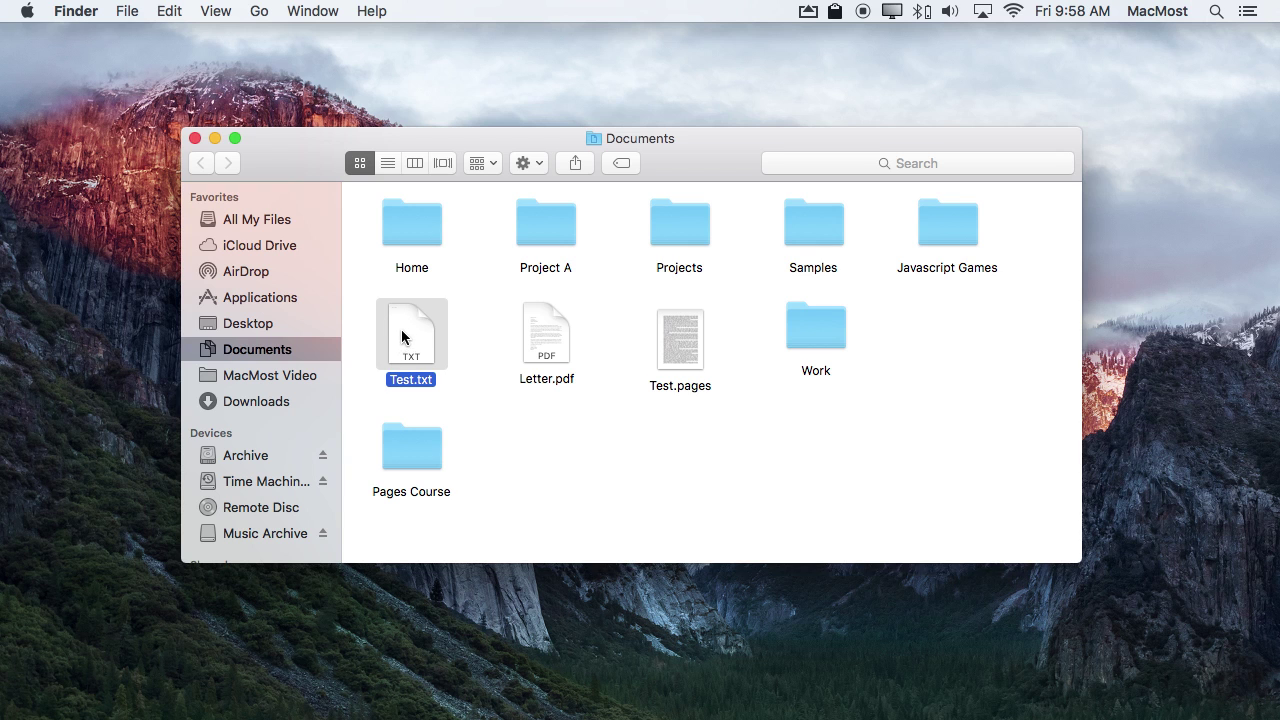
{"action": "mouse_move", "coordinate": [1044, 688]}
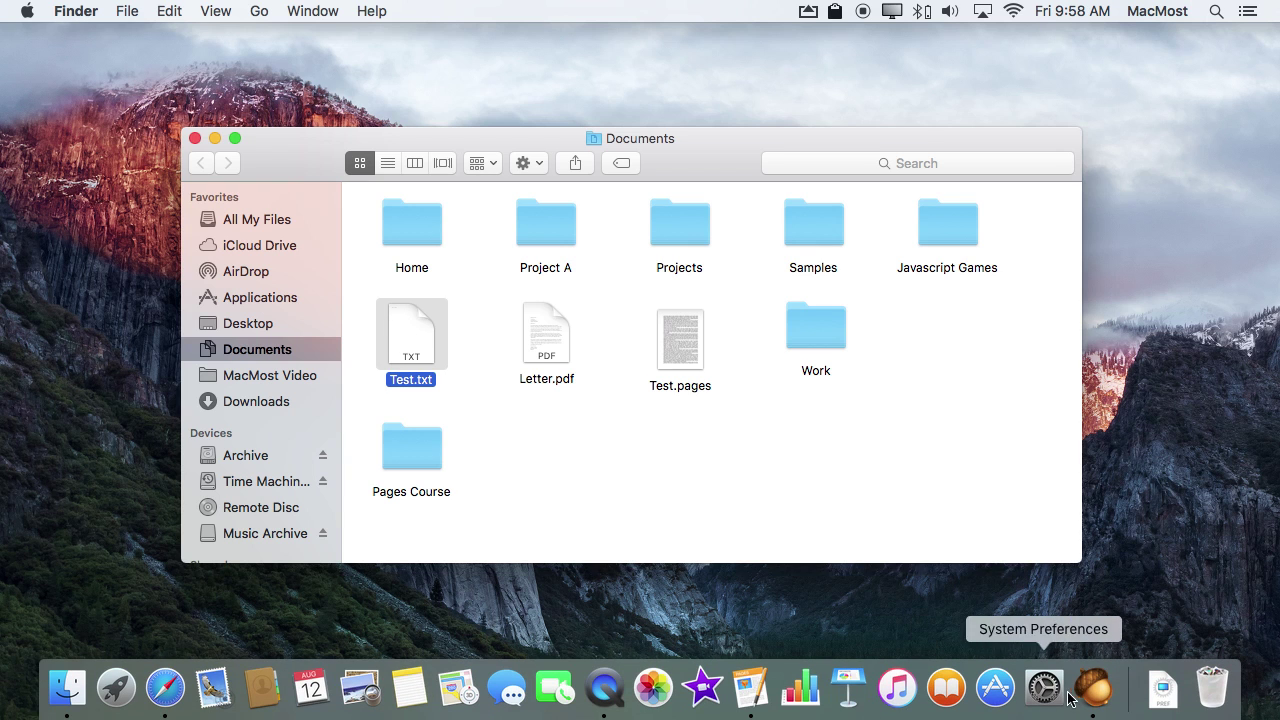
{"action": "left_click", "coordinate": [1092, 688]}
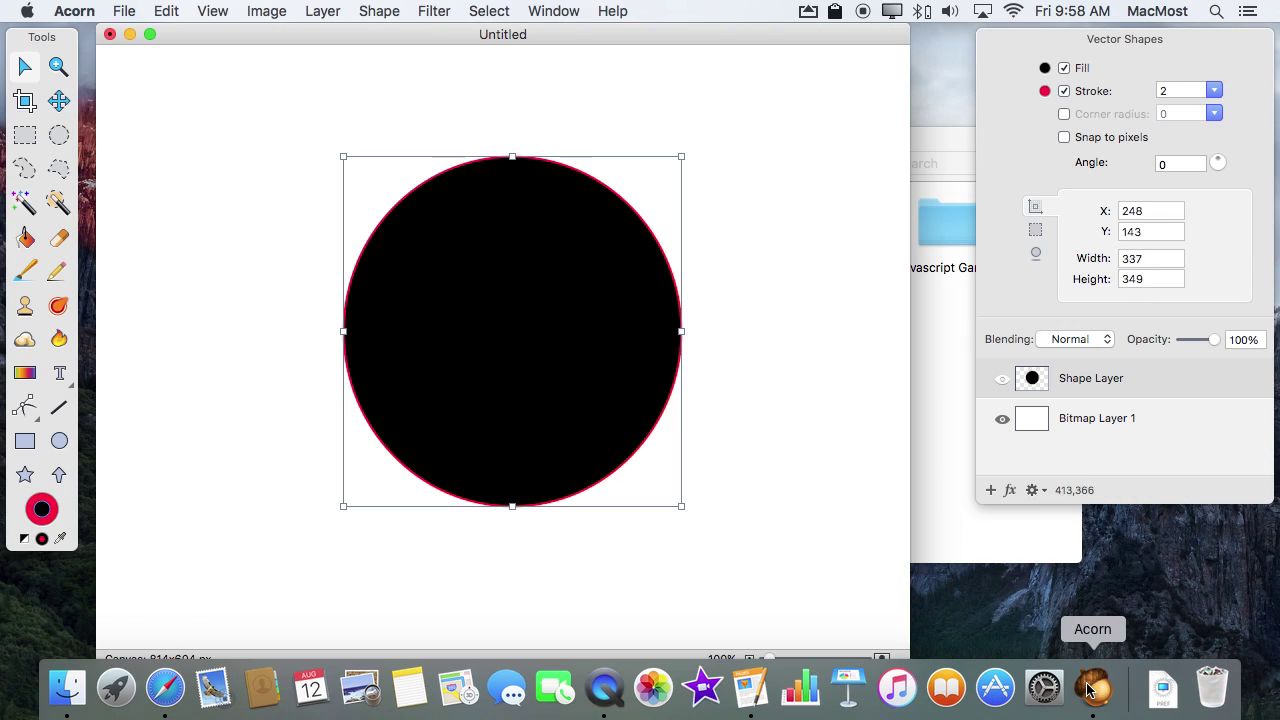
{"action": "right_click", "coordinate": [476, 286]}
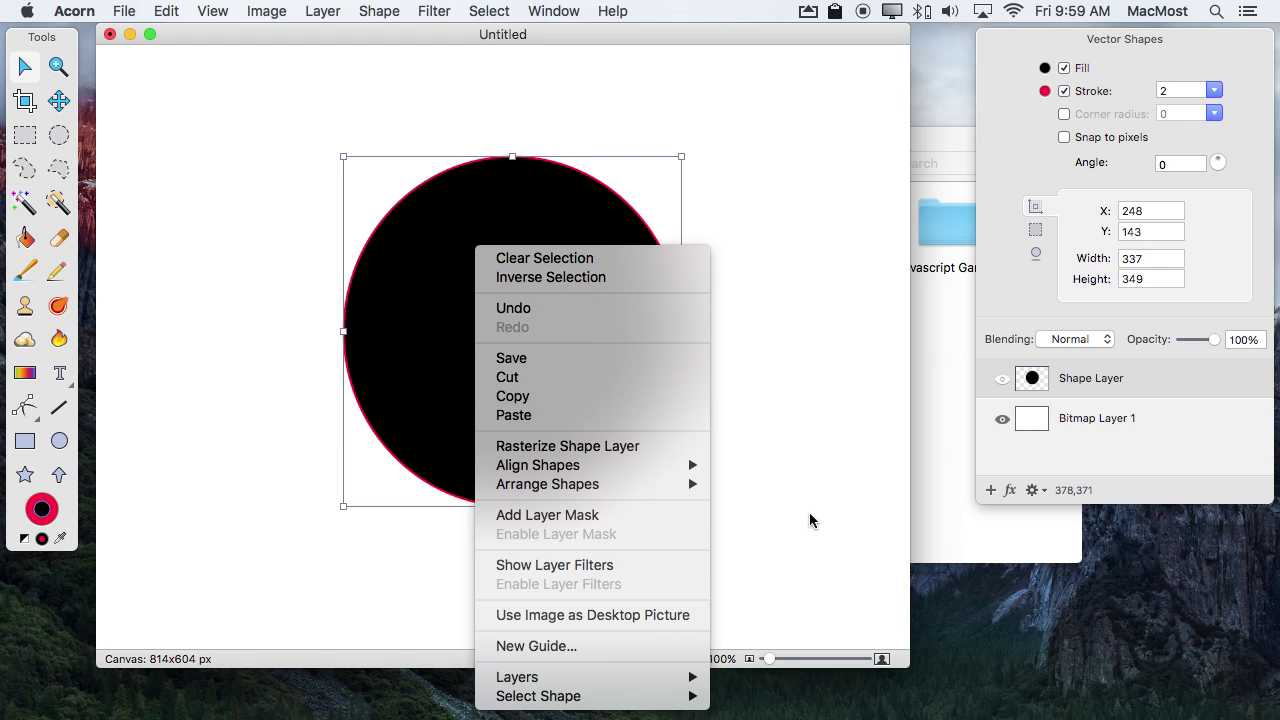
{"action": "key", "text": "Escape"}
{"action": "key", "text": "super+h"}
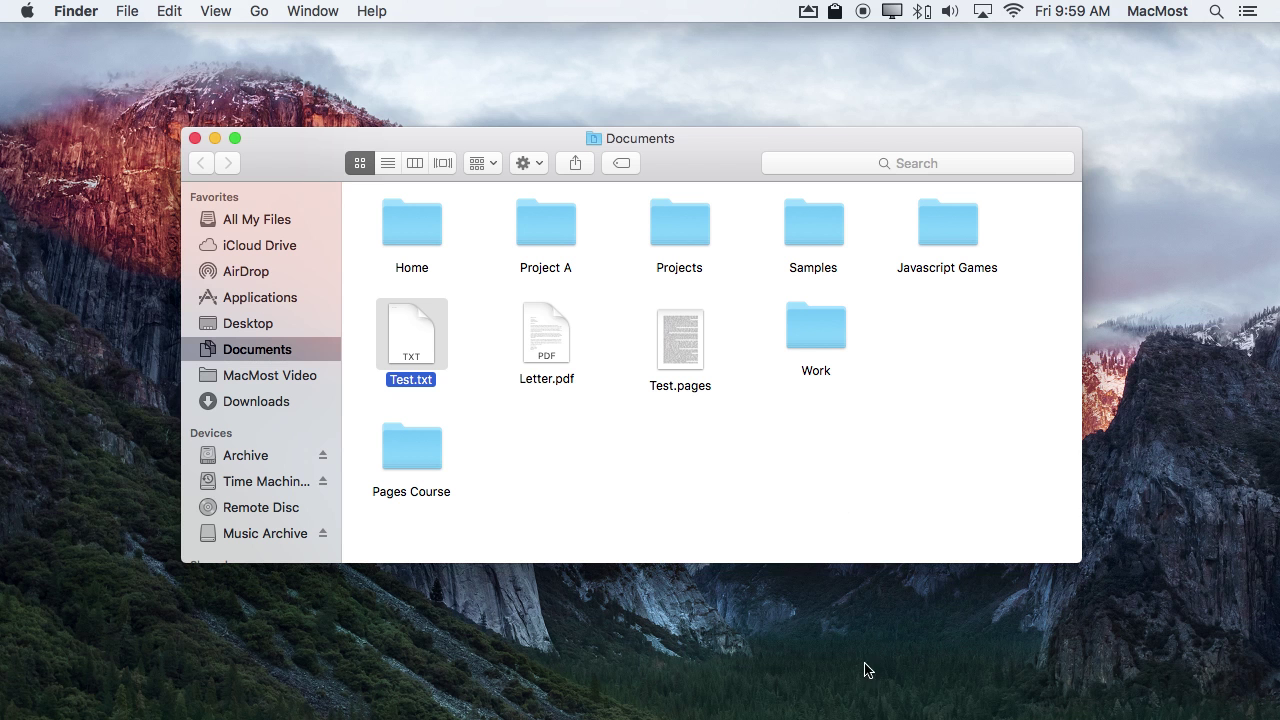
Step: Show shortcut menus for the Report.pages paragraph text and Safari's Video Tutorials link
{"action": "mouse_move", "coordinate": [867, 716]}
{"action": "left_click", "coordinate": [750, 693]}
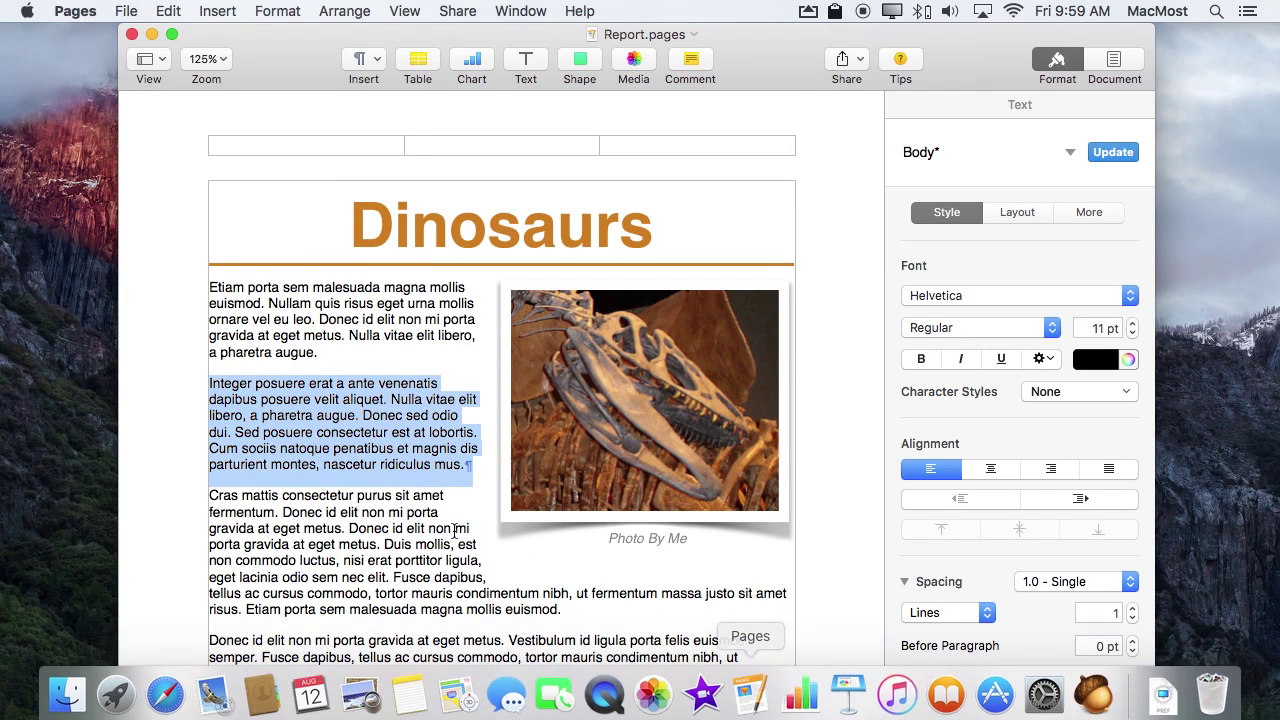
{"action": "right_click", "coordinate": [323, 406]}
{"action": "left_click", "coordinate": [281, 515]}
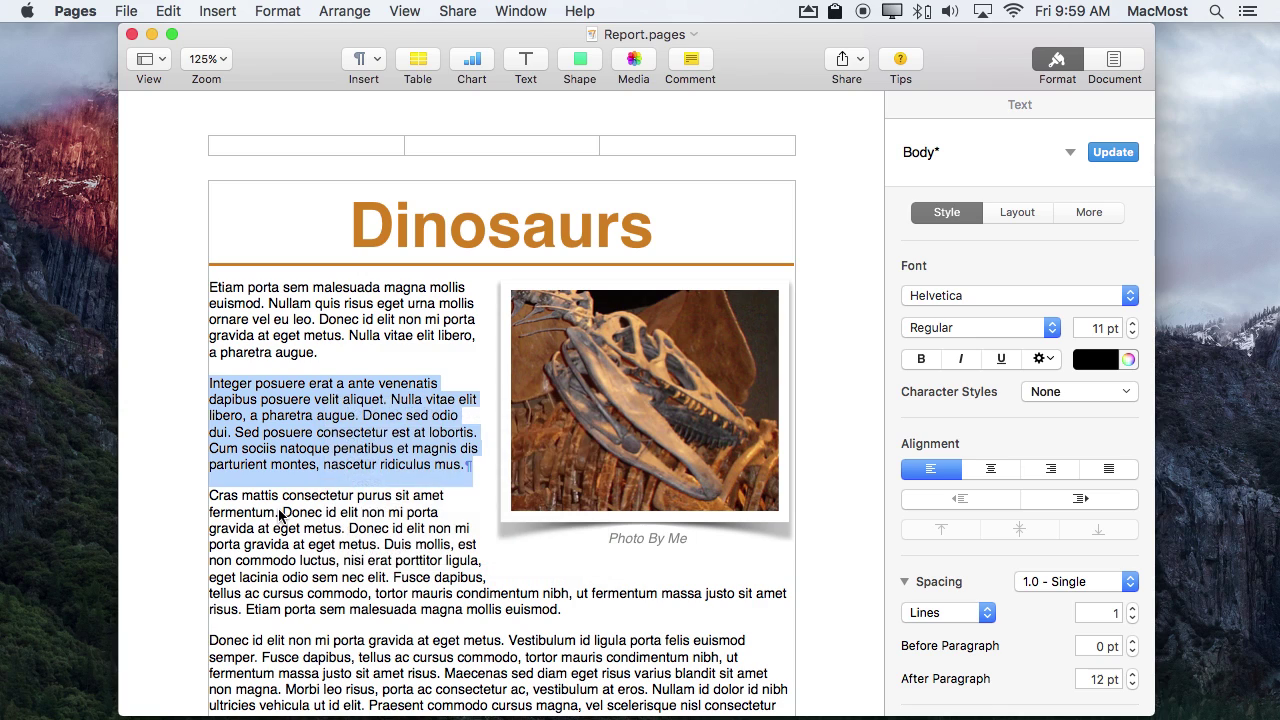
{"action": "key", "text": "super+h"}
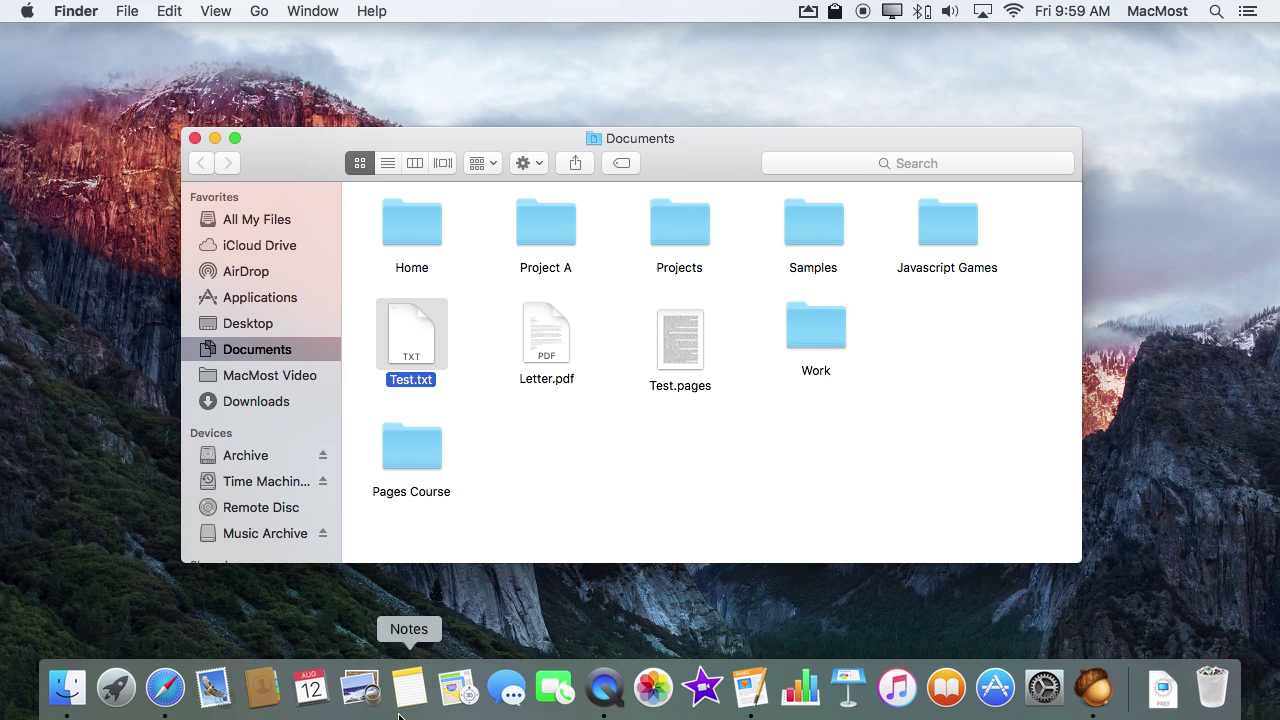
{"action": "left_click", "coordinate": [163, 697]}
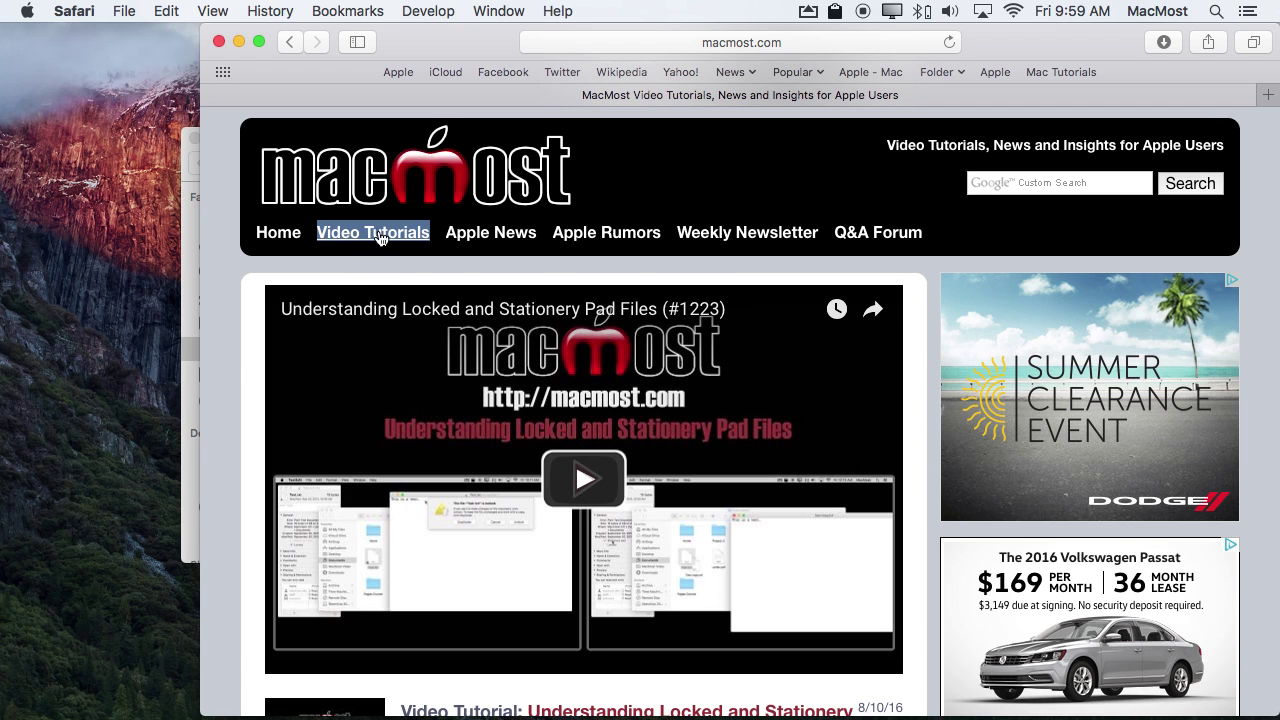
{"action": "right_click", "coordinate": [368, 237]}
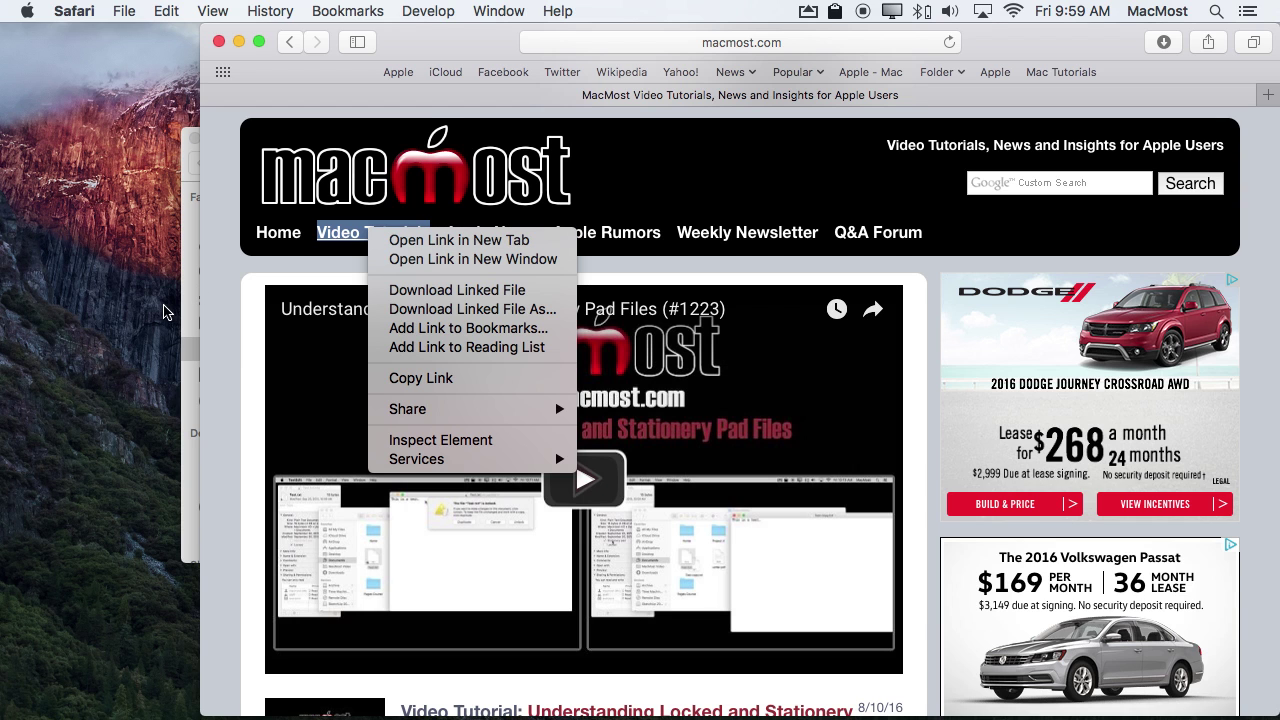
{"action": "left_click", "coordinate": [124, 320]}
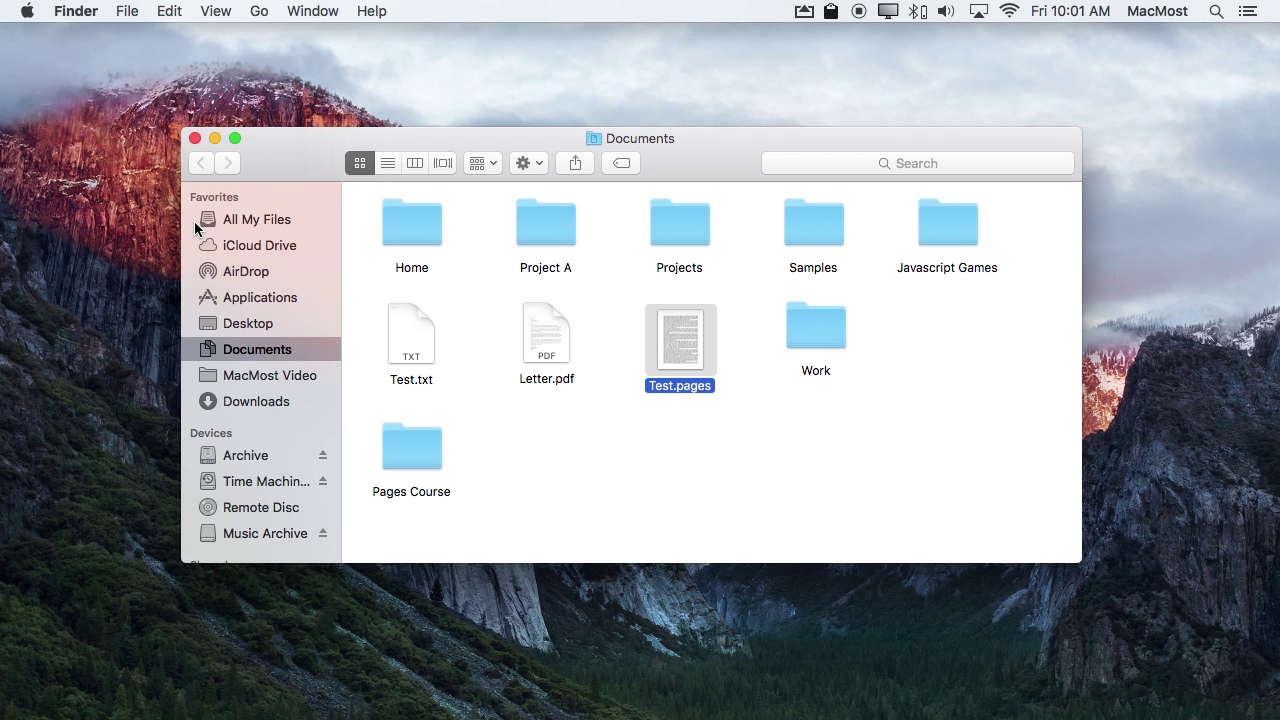
Step: Open System Preferences from the Apple menu and go to the Trackpad pane
{"action": "left_click", "coordinate": [29, 12]}
{"action": "left_click", "coordinate": [49, 63]}
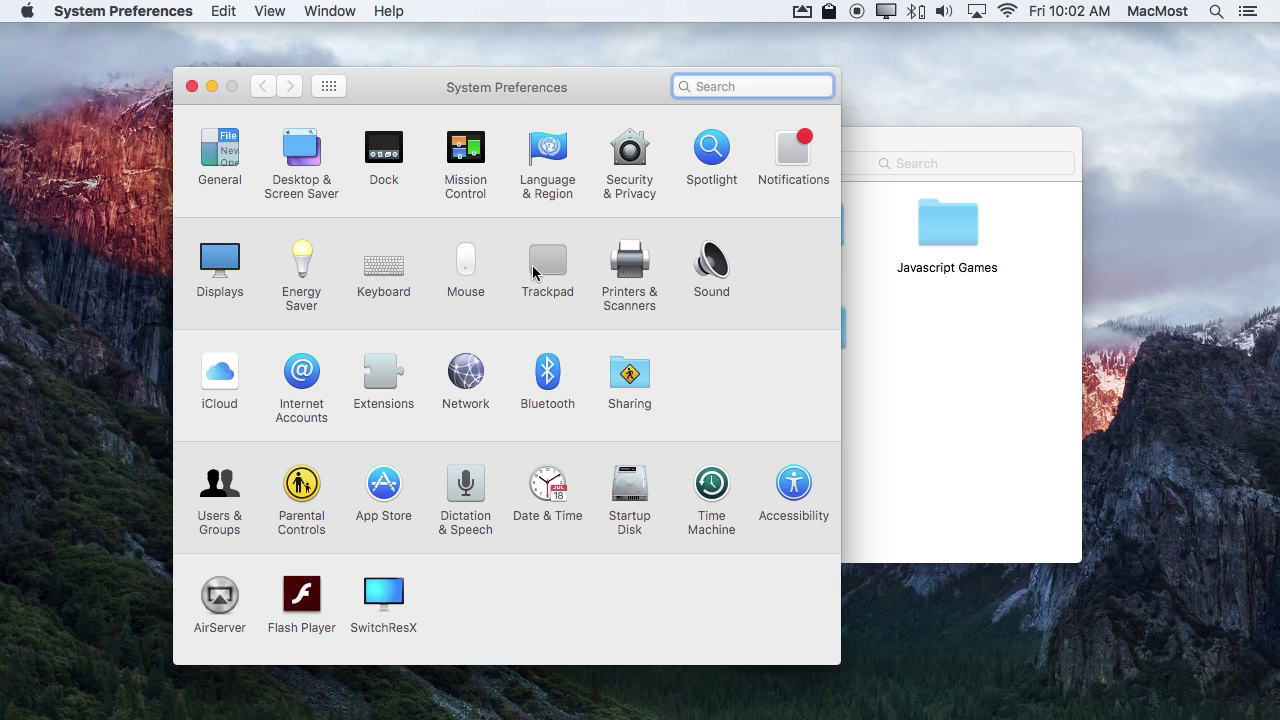
{"action": "left_click", "coordinate": [530, 272]}
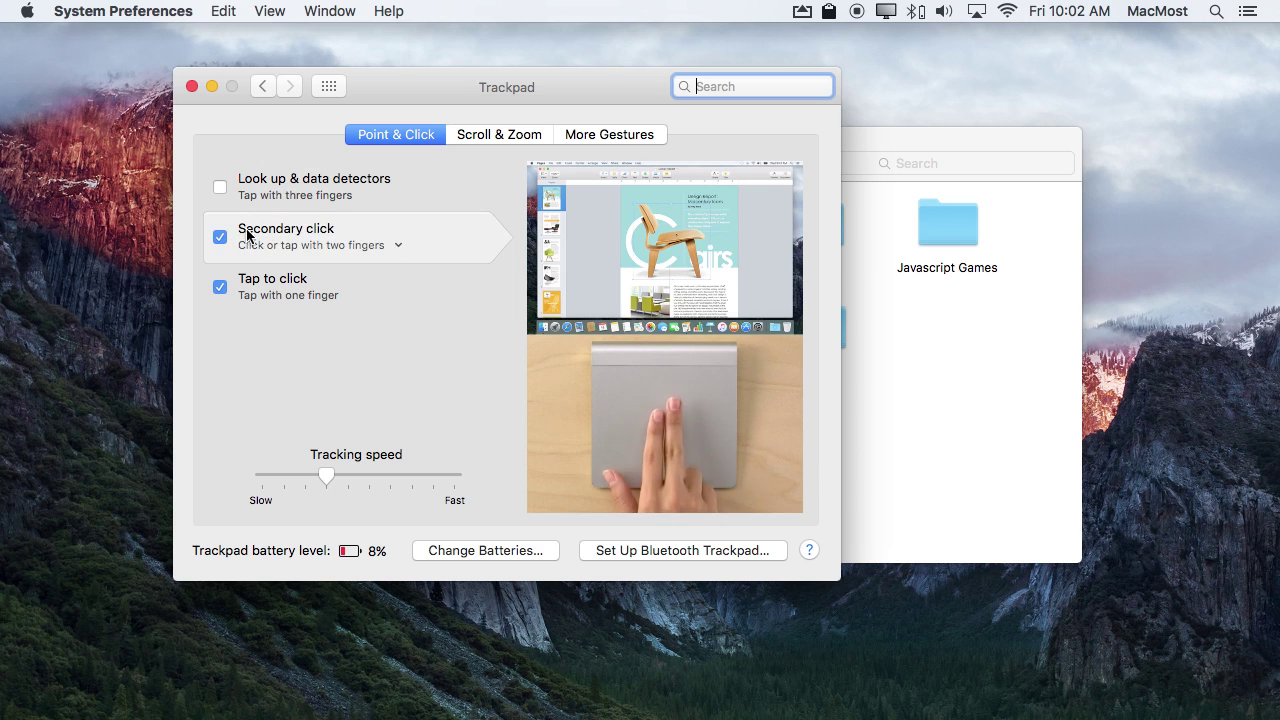
Step: Keep Secondary click as 'Click or tap with two fingers', then return to the Documents window
{"action": "left_click", "coordinate": [313, 245]}
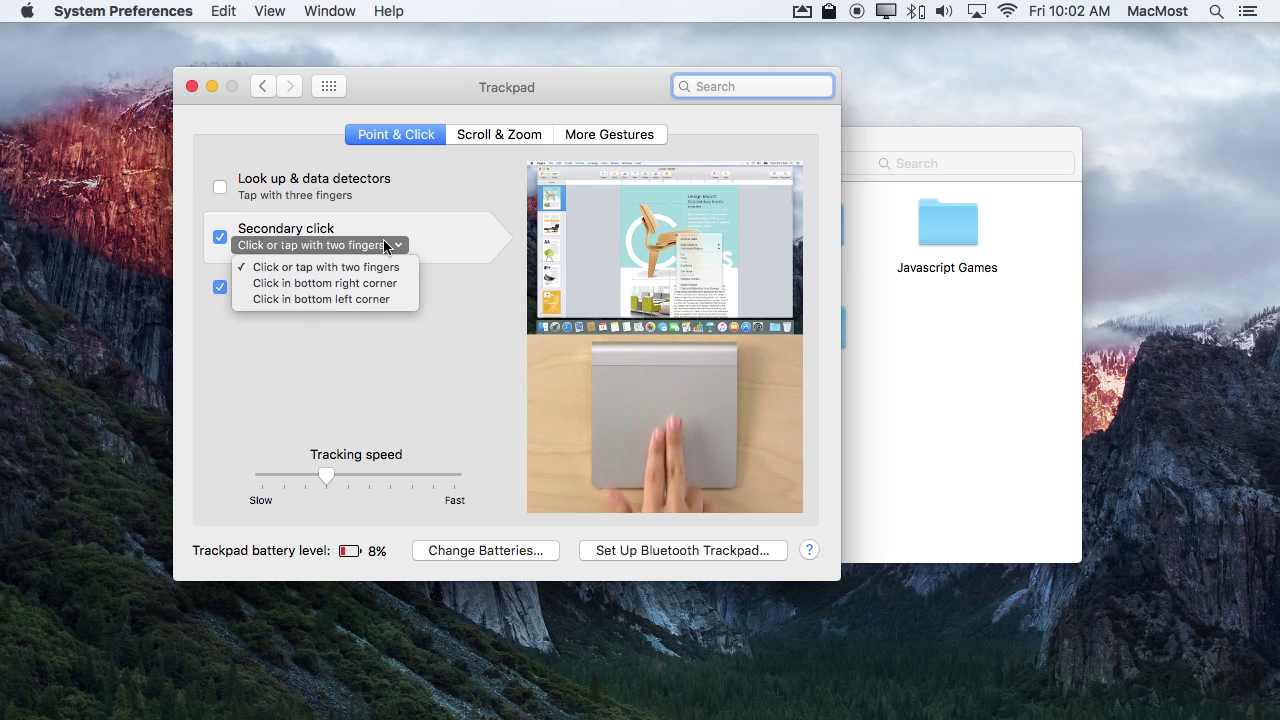
{"action": "left_click", "coordinate": [431, 185]}
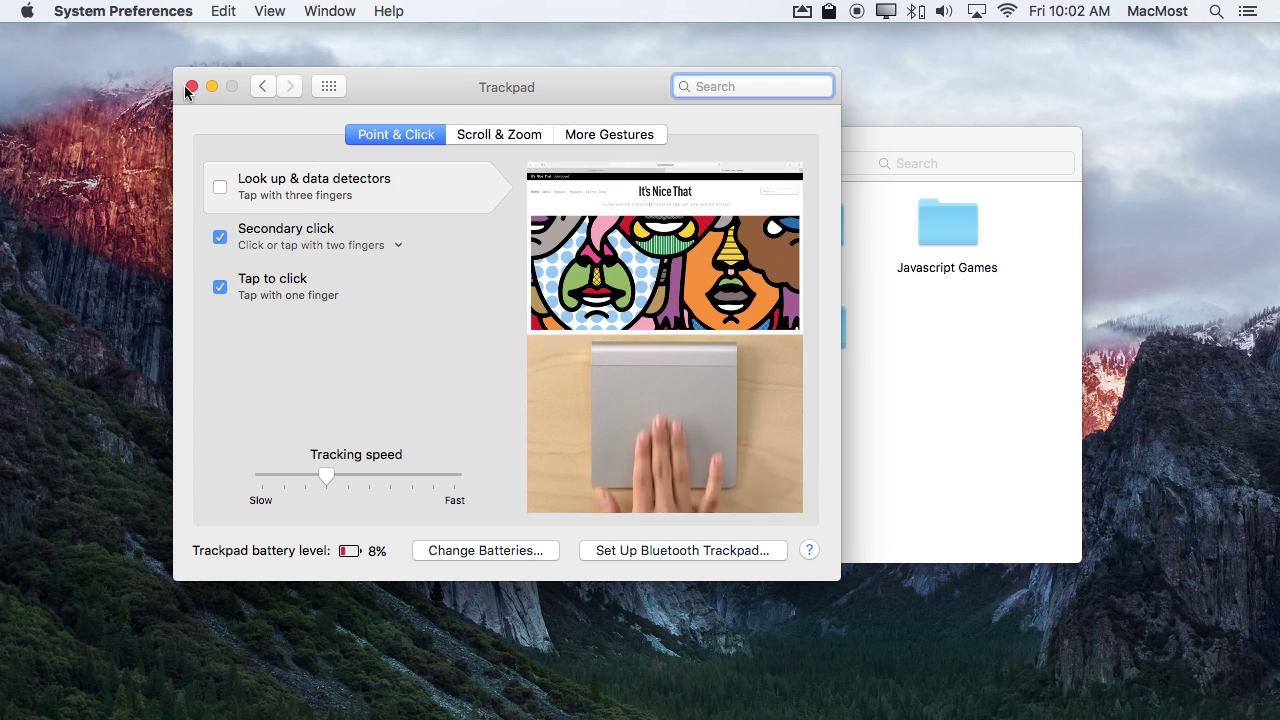
{"action": "left_click", "coordinate": [902, 330]}
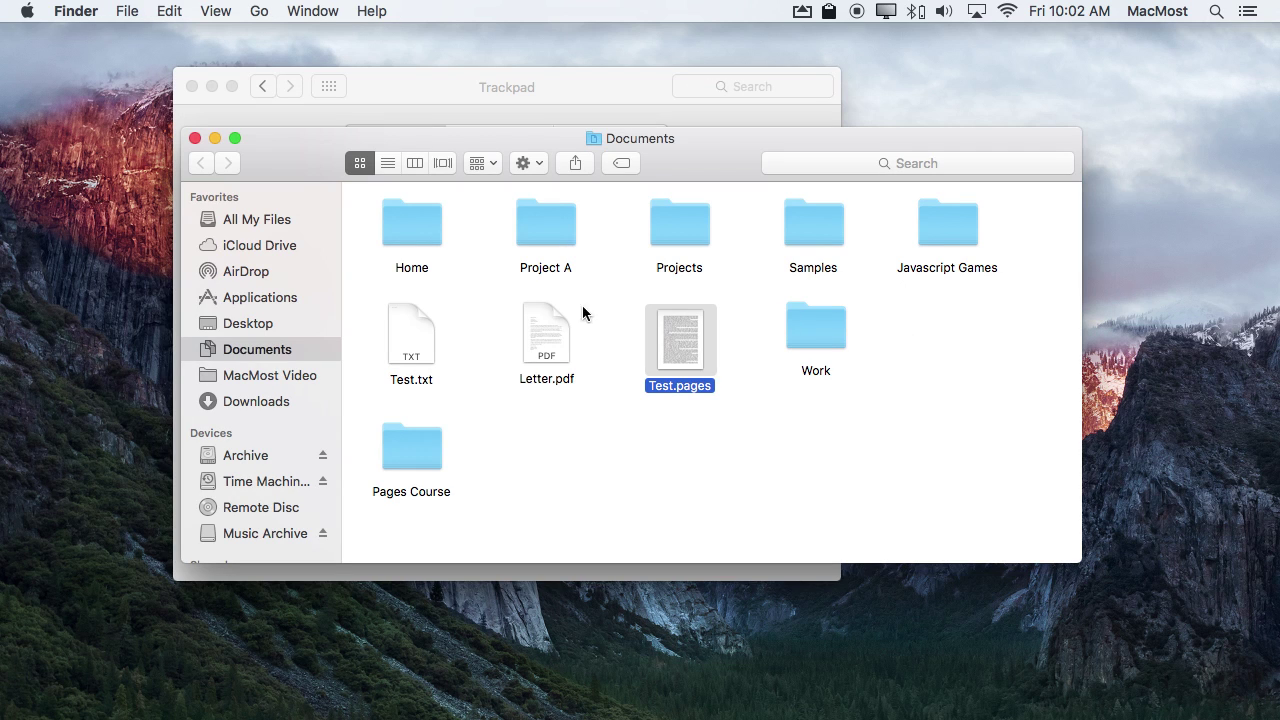
Step: Two-finger click Test.pages twice to show its shortcut menu, then bring System Preferences forward
{"action": "right_click", "coordinate": [669, 334]}
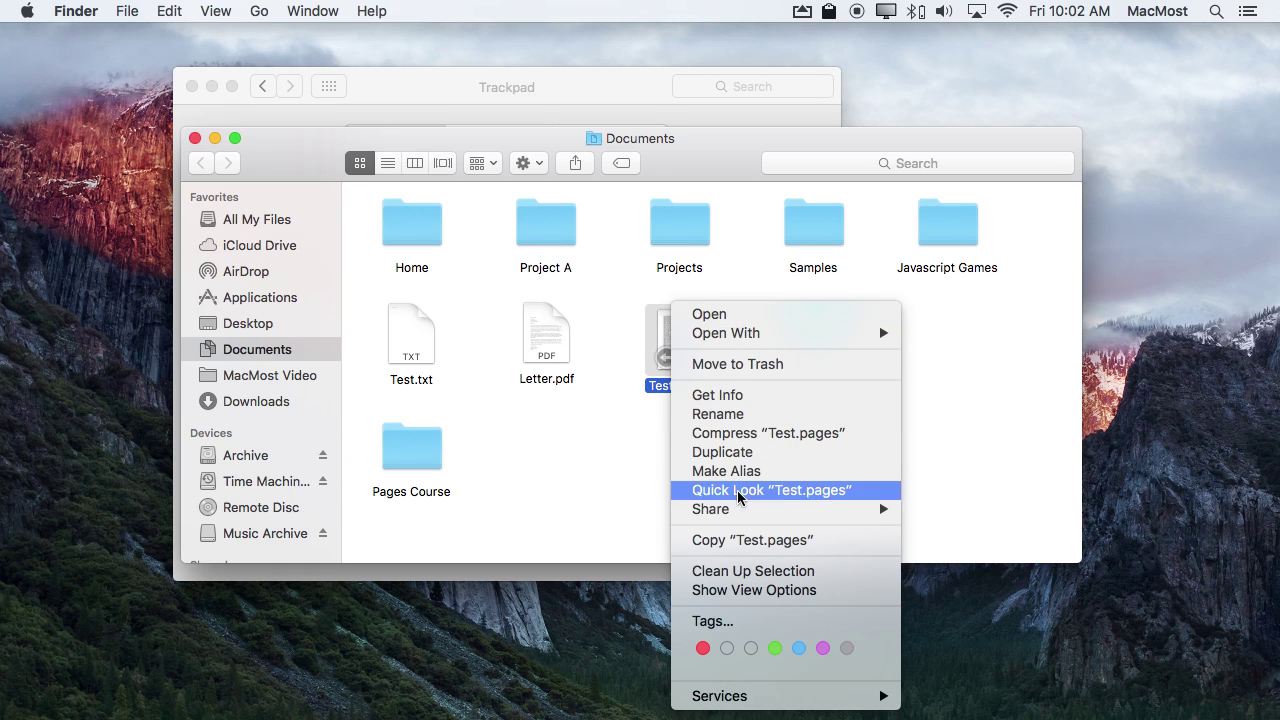
{"action": "left_click", "coordinate": [619, 306]}
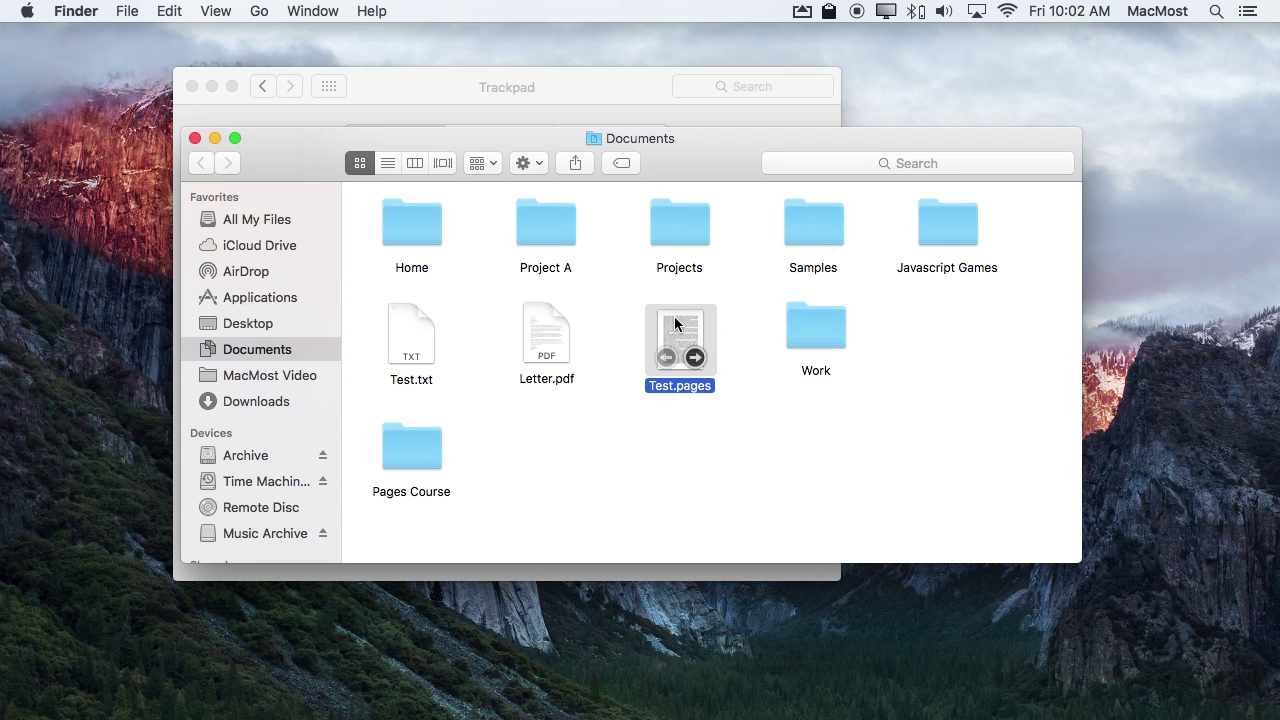
{"action": "right_click", "coordinate": [674, 320]}
{"action": "left_click", "coordinate": [619, 309]}
{"action": "left_click", "coordinate": [559, 80]}
Step: In the Mouse pane, keep the left button as Primary Button and right as Secondary Button
{"action": "left_click", "coordinate": [328, 87]}
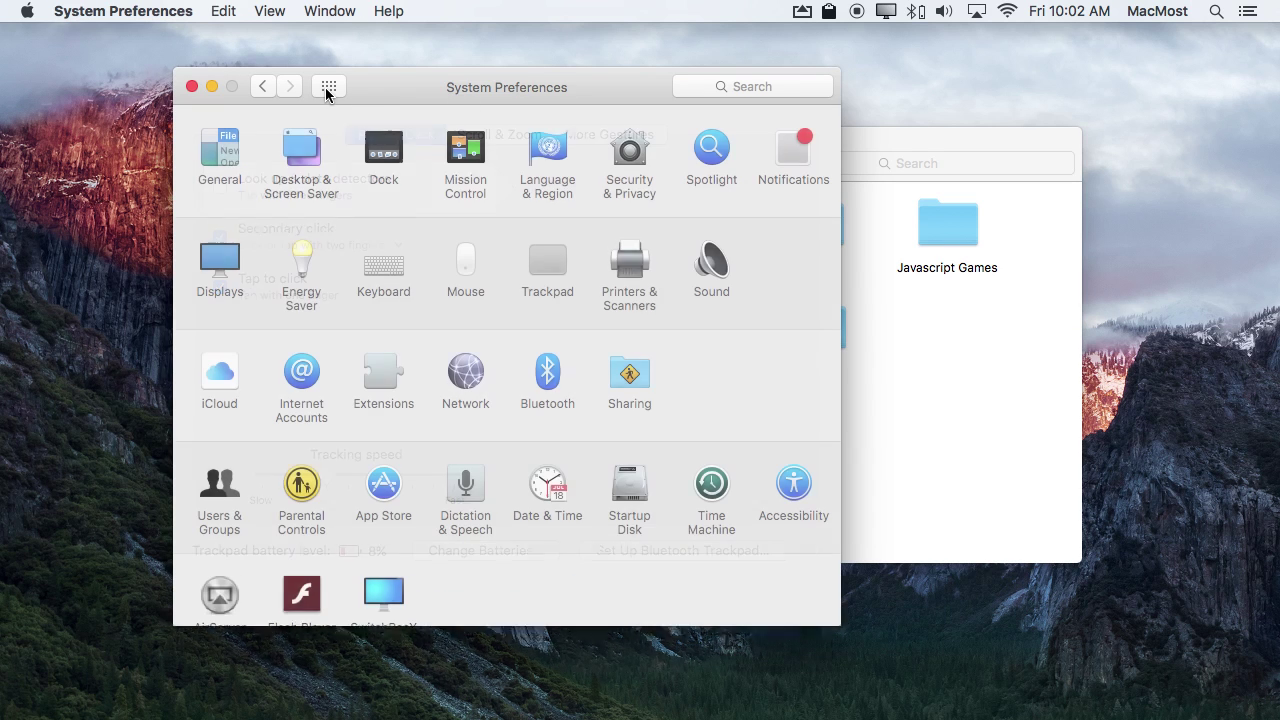
{"action": "left_click", "coordinate": [465, 262]}
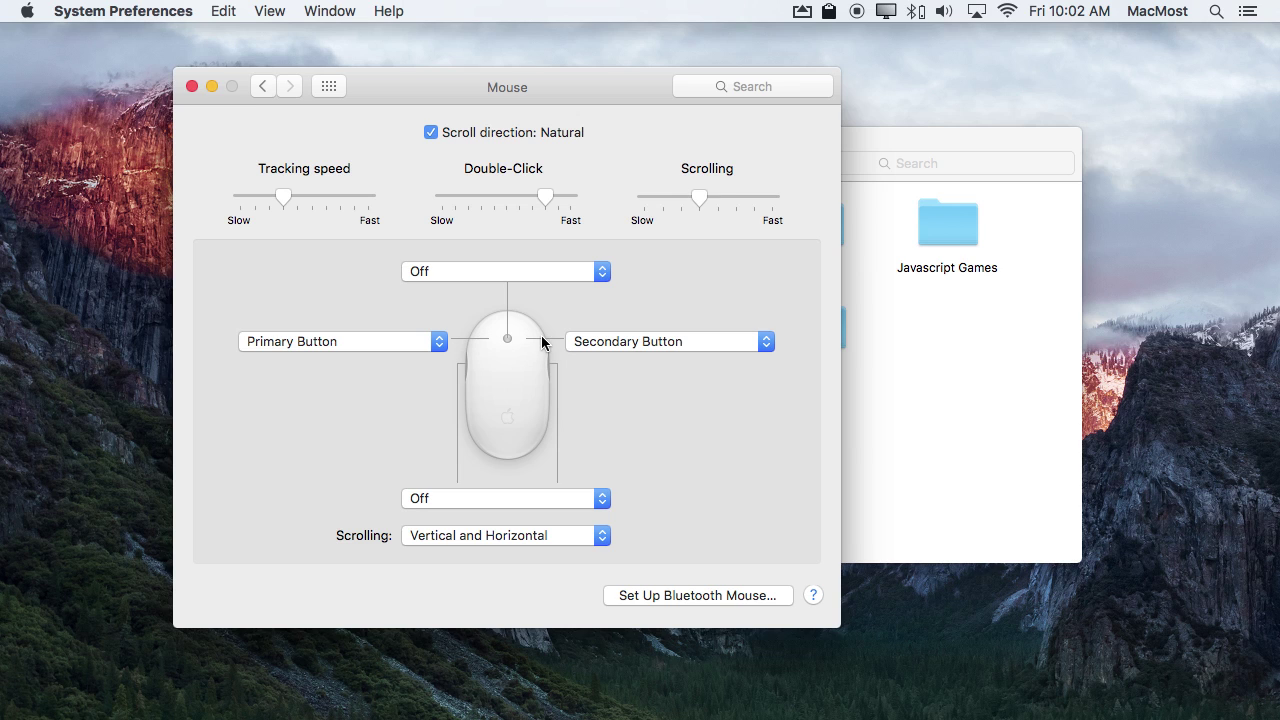
{"action": "left_click", "coordinate": [401, 343]}
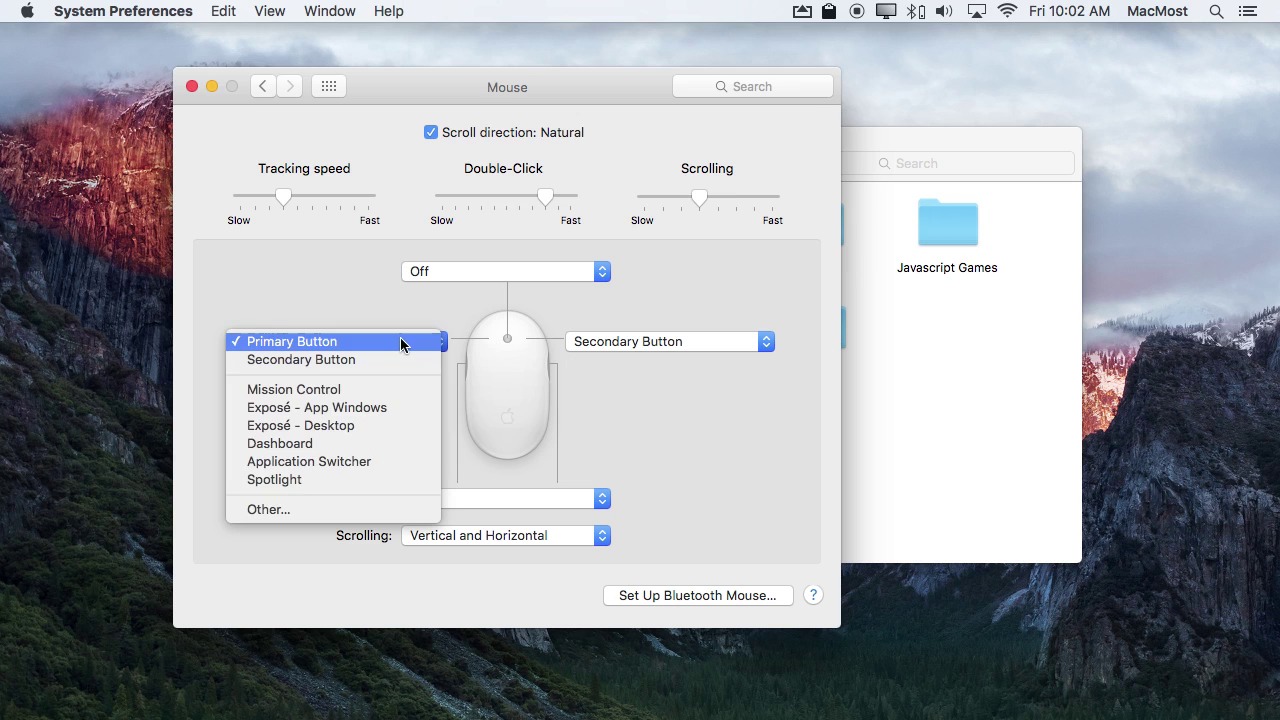
{"action": "left_click", "coordinate": [362, 323]}
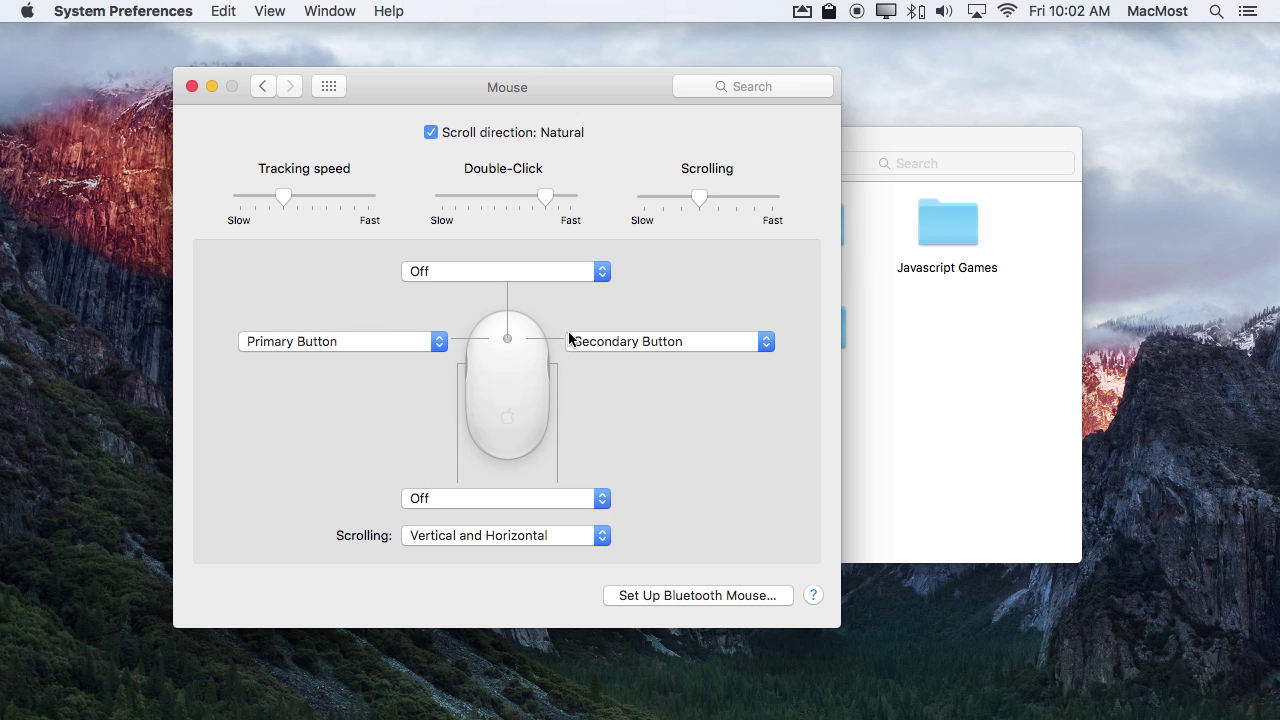
{"action": "left_click", "coordinate": [655, 342]}
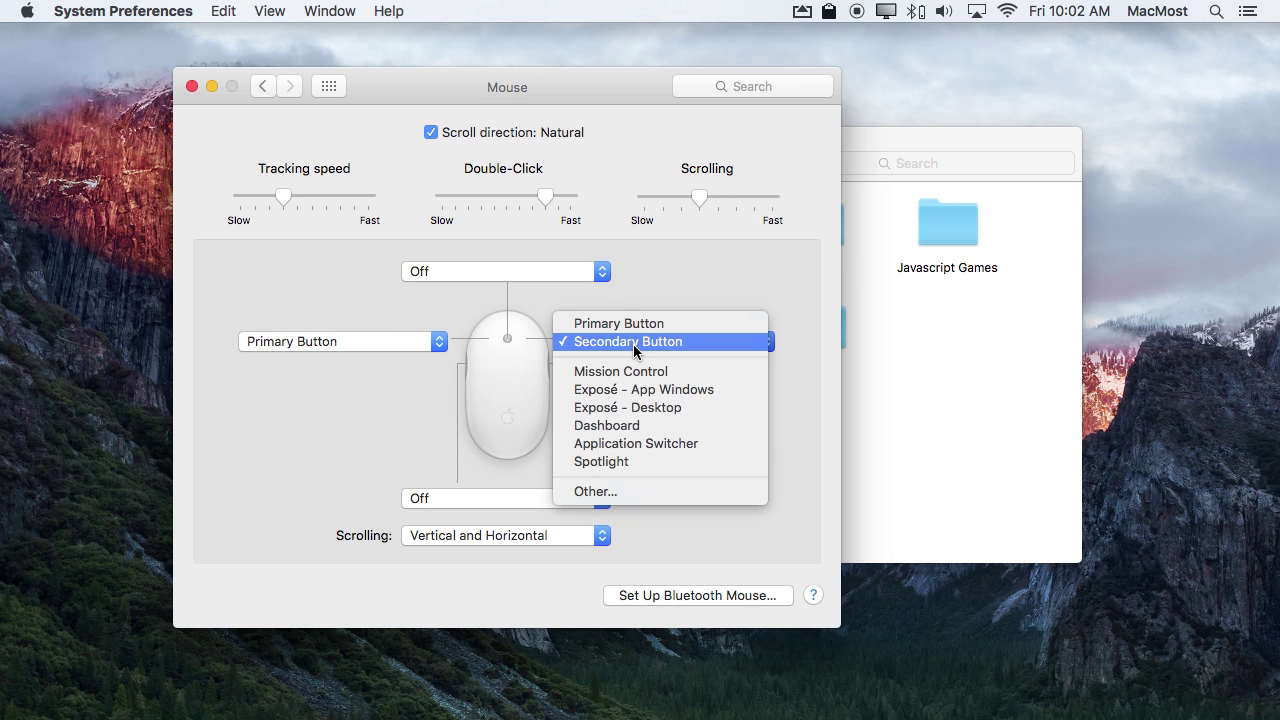
{"action": "left_click", "coordinate": [634, 344]}
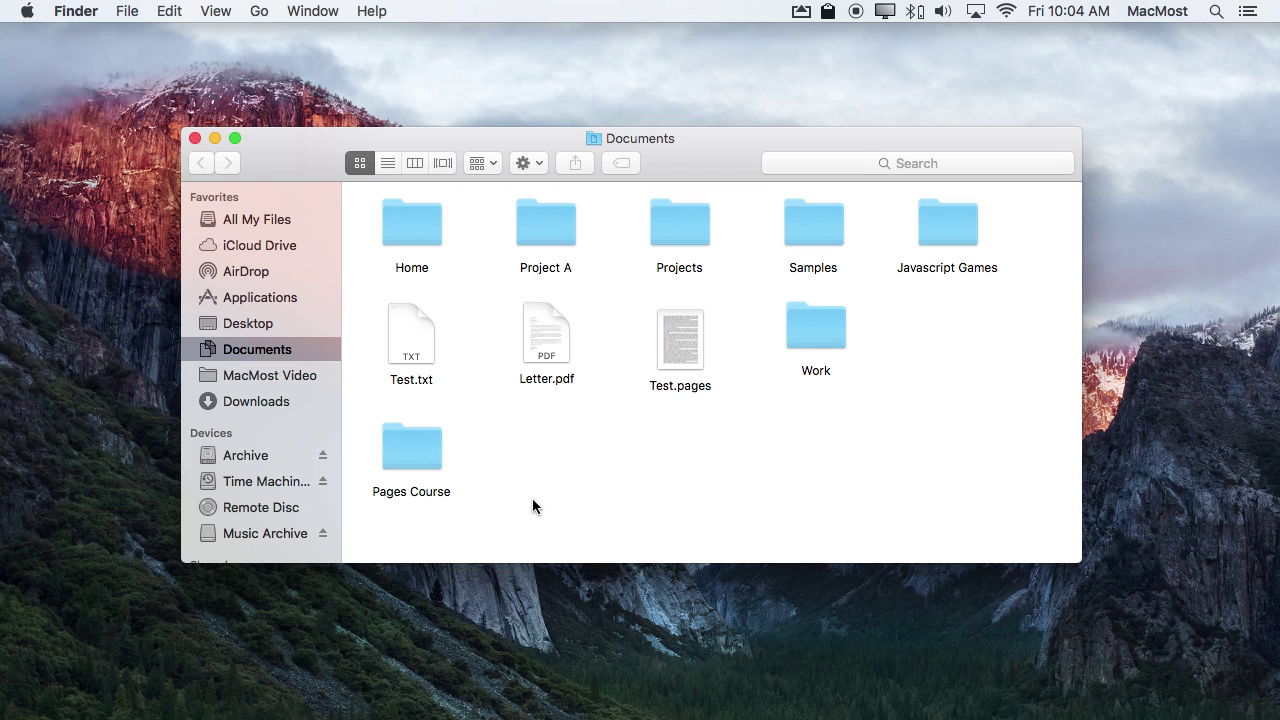
Step: Right-click Letter.pdf to show its menu with Open, Rename and Tags
{"action": "right_click", "coordinate": [548, 338]}
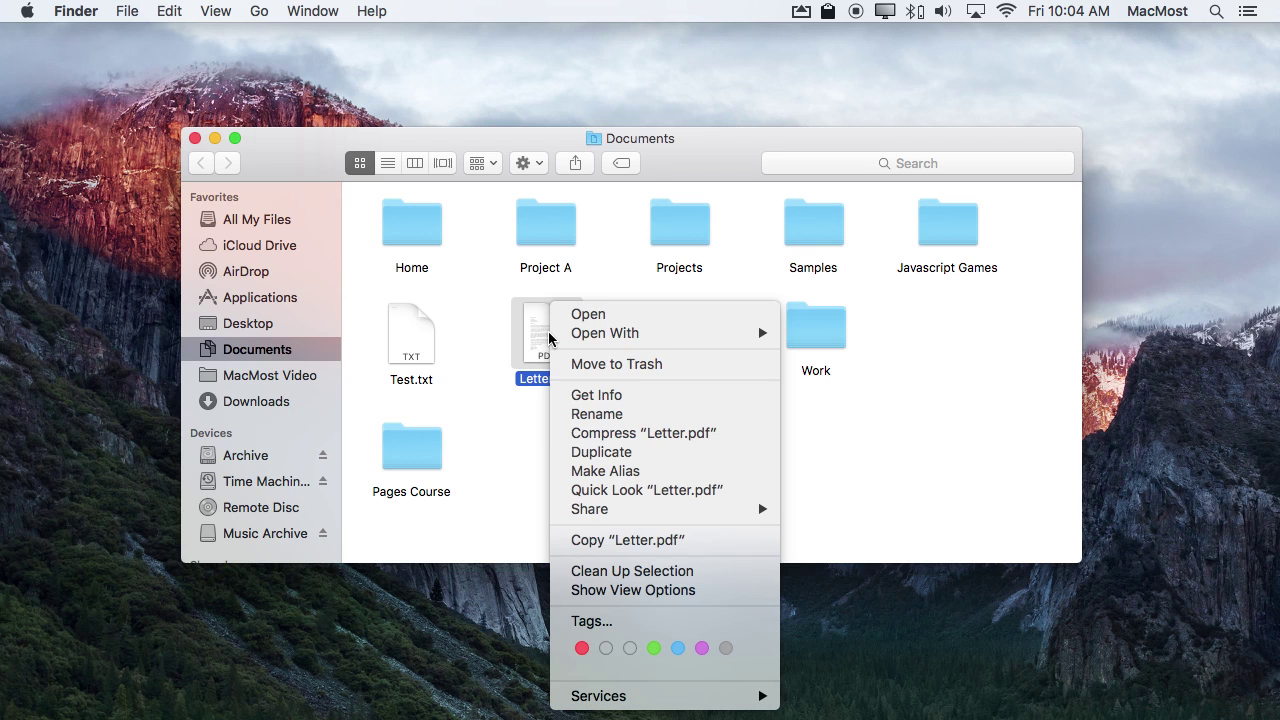